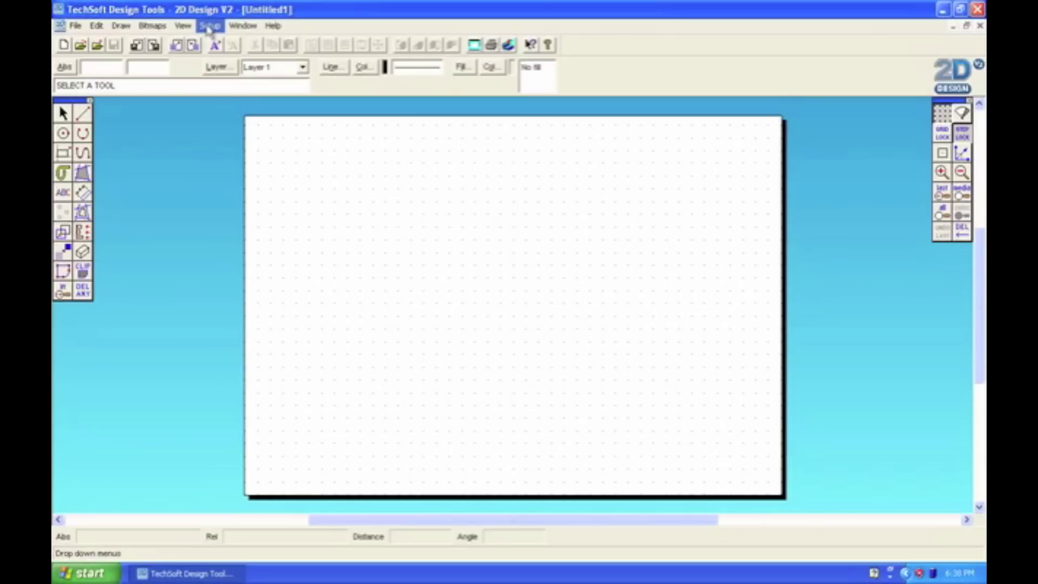
# Set a User defined page layout with material size and design guide both 150 × 150 mm.
pyautogui.click(209, 27)
pyautogui.moveTo(253, 43)
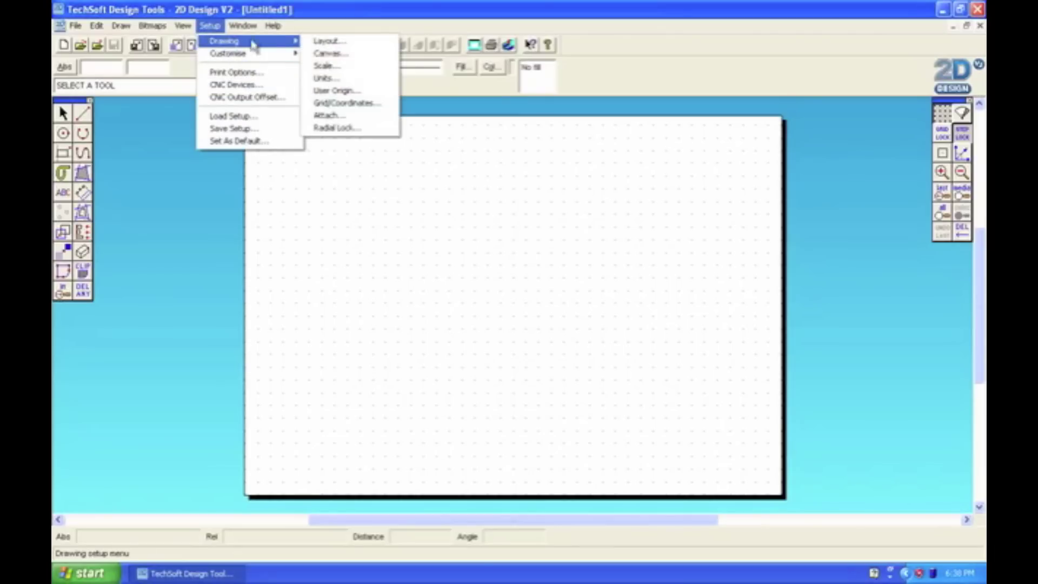
pyautogui.click(326, 41)
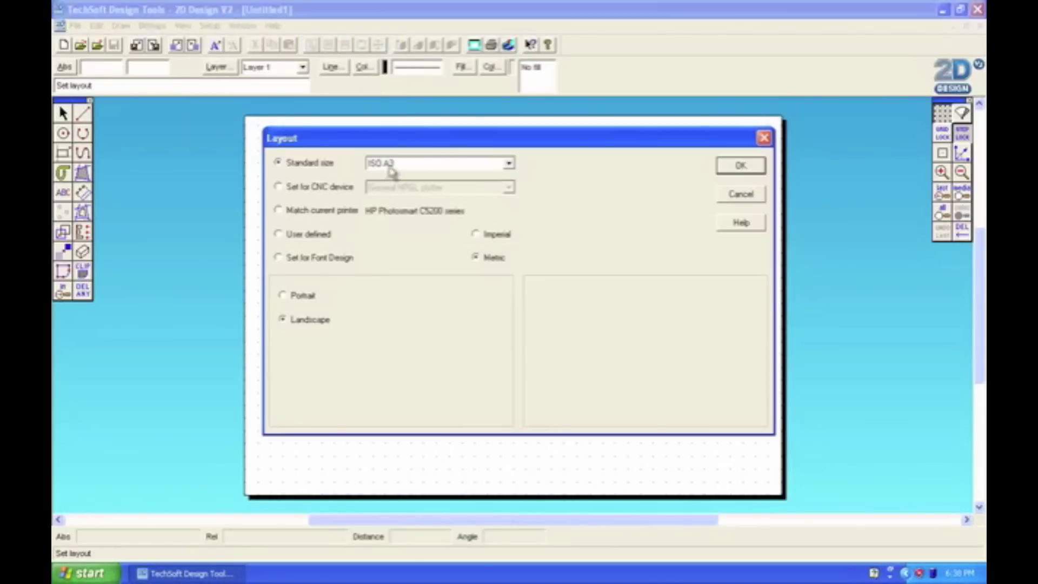
pyautogui.click(278, 234)
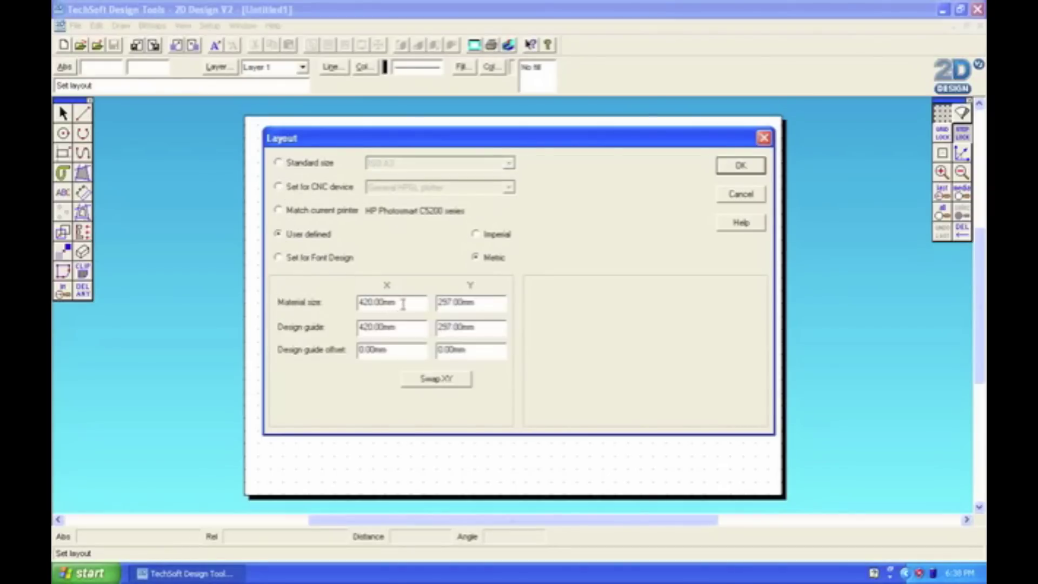
pyautogui.doubleClick(403, 304)
pyautogui.write('150')
pyautogui.doubleClick(409, 328)
pyautogui.write('150')
pyautogui.doubleClick(457, 303)
pyautogui.write('150')
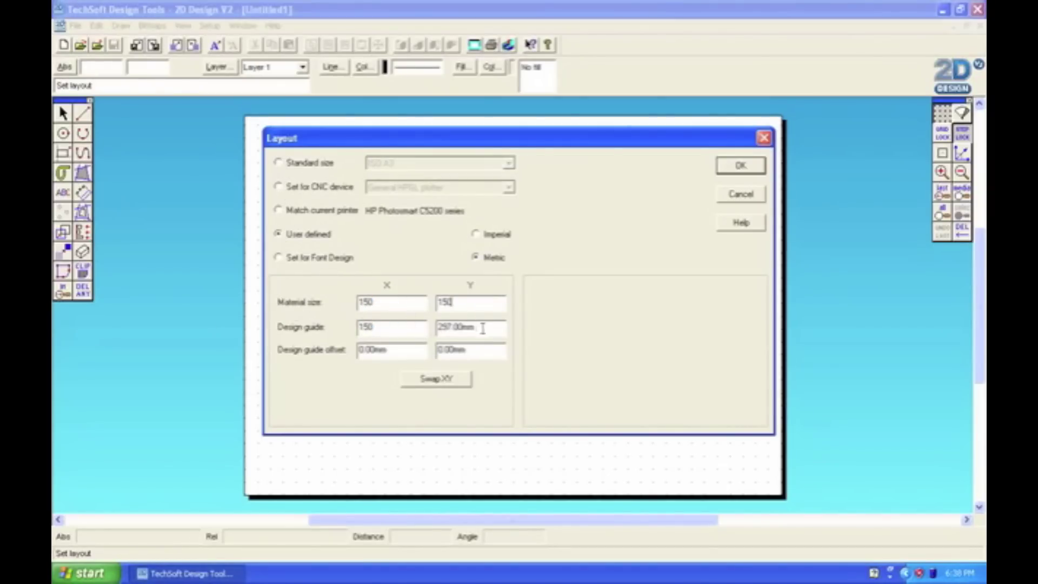
pyautogui.doubleClick(483, 329)
pyautogui.write('150')
pyautogui.click(741, 165)
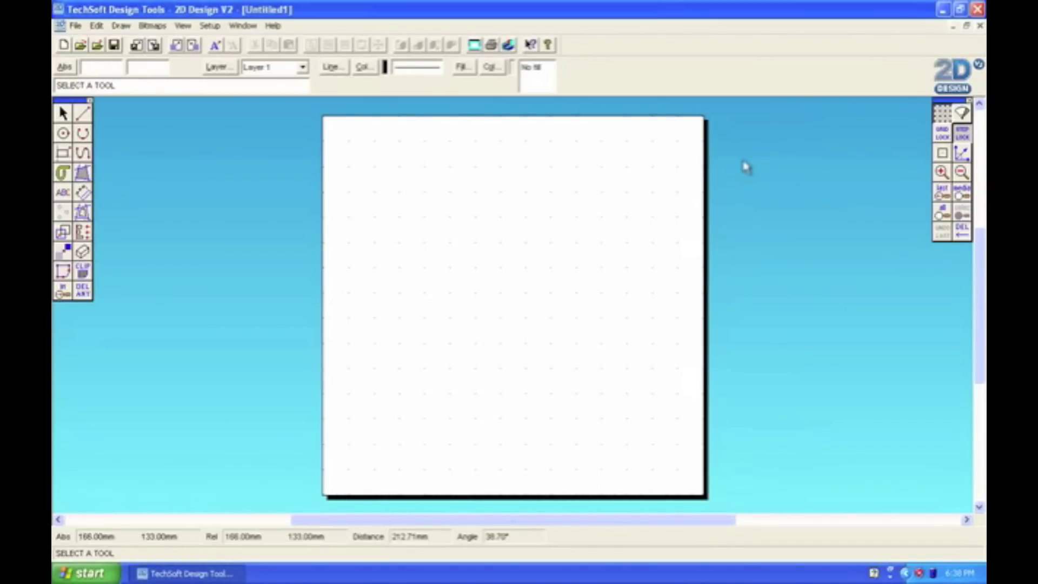
pyautogui.click(75, 26)
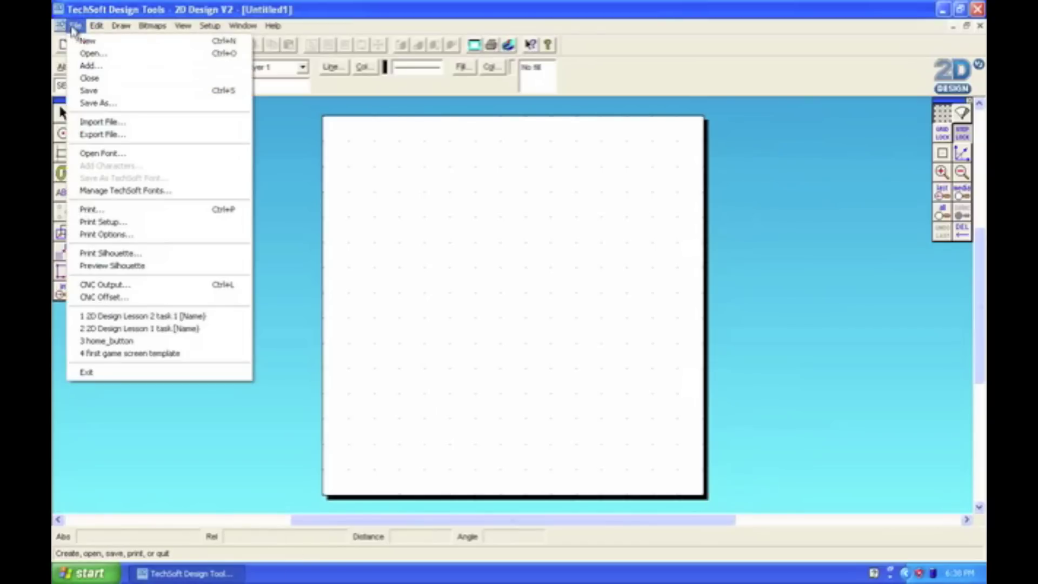
# Import the Bolt photo from My Pictures at 150 mm wide, then deselect it.
pyautogui.click(108, 123)
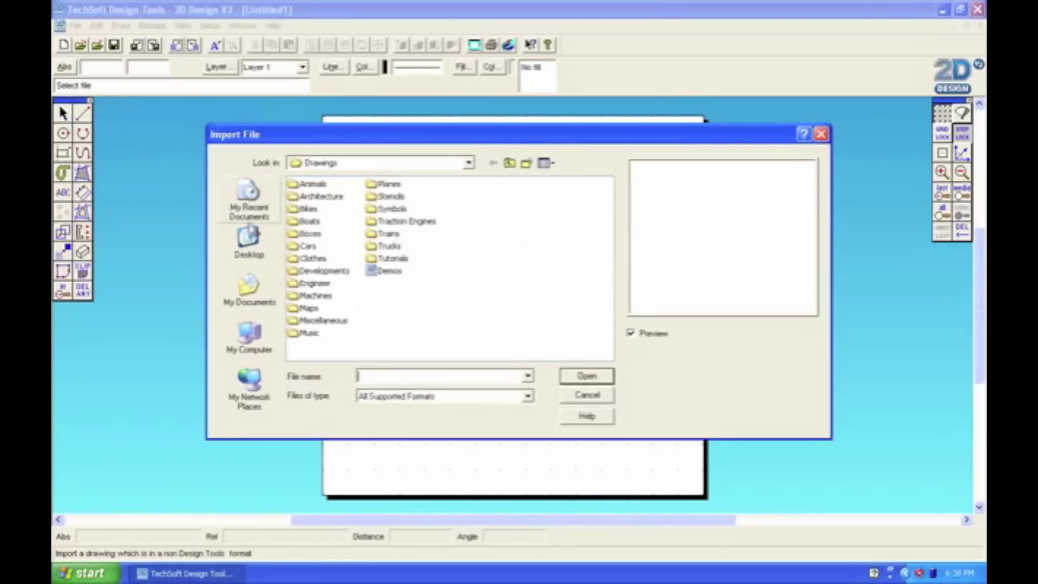
pyautogui.click(252, 295)
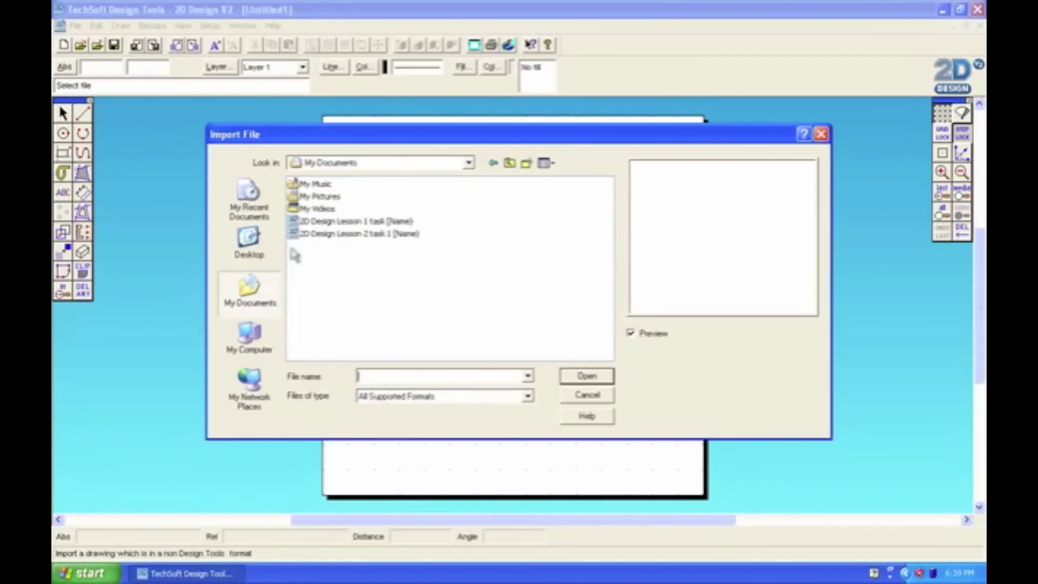
pyautogui.doubleClick(318, 198)
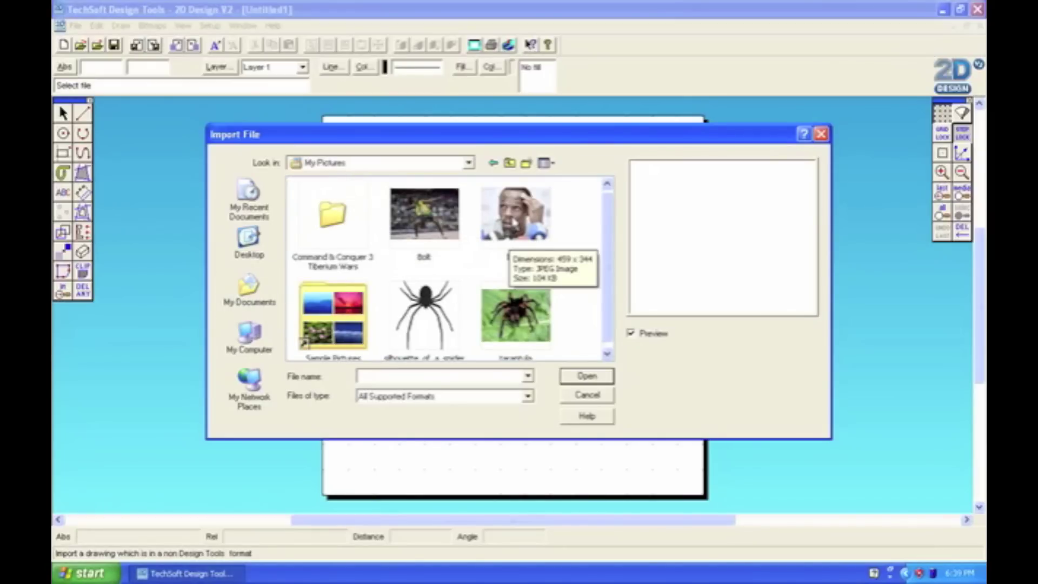
pyautogui.click(433, 222)
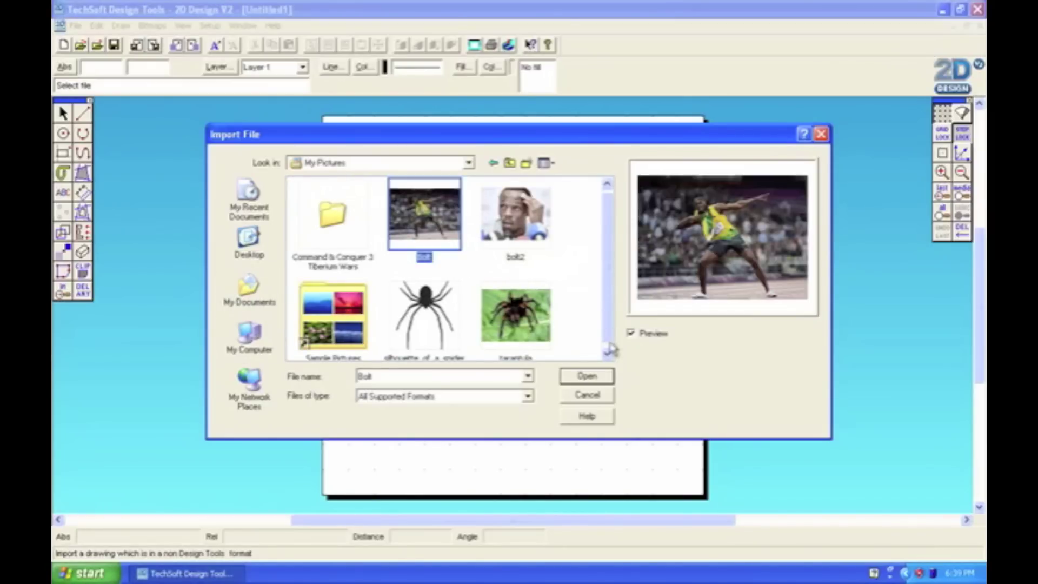
pyautogui.click(595, 375)
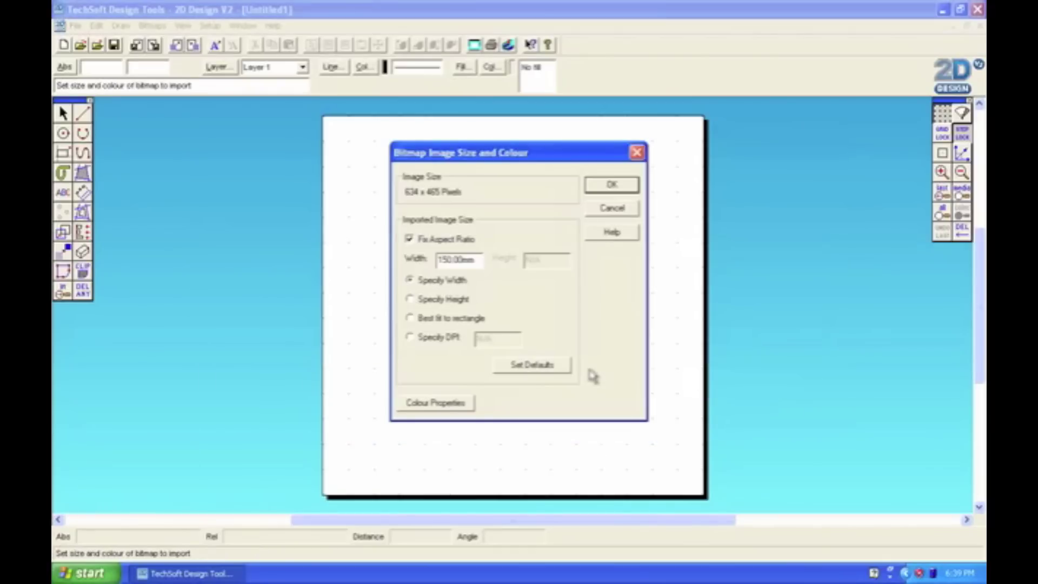
pyautogui.click(613, 186)
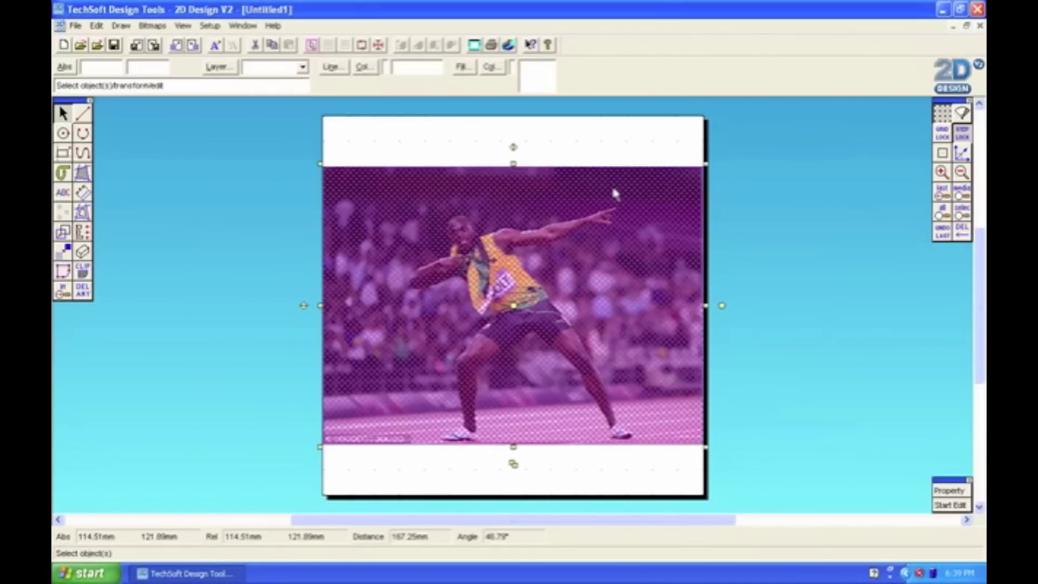
pyautogui.click(559, 136)
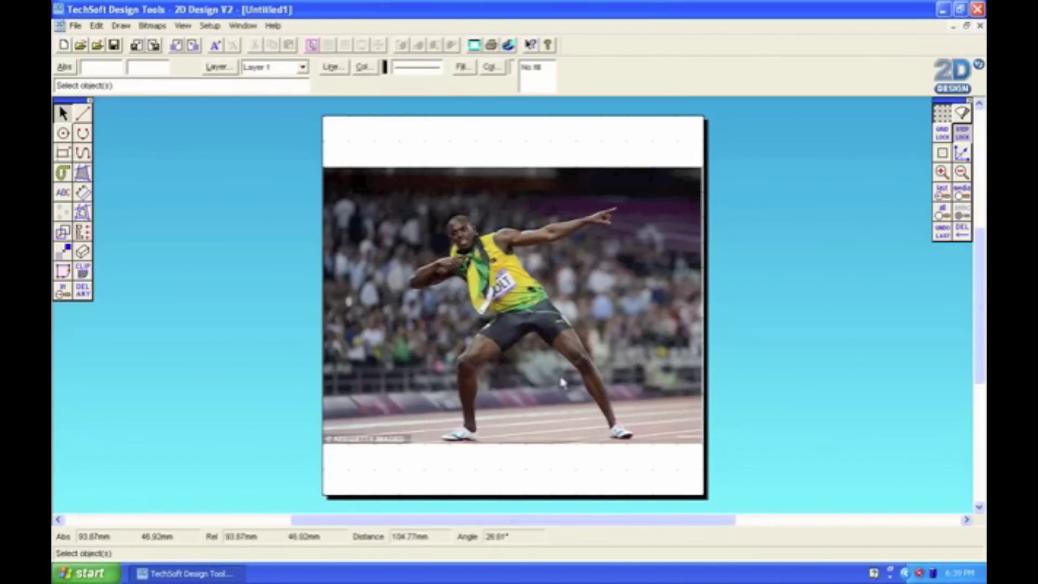
# Clip the Bolt photo to a box around the sprinter, trimming everything outside it.
pyautogui.click(524, 339)
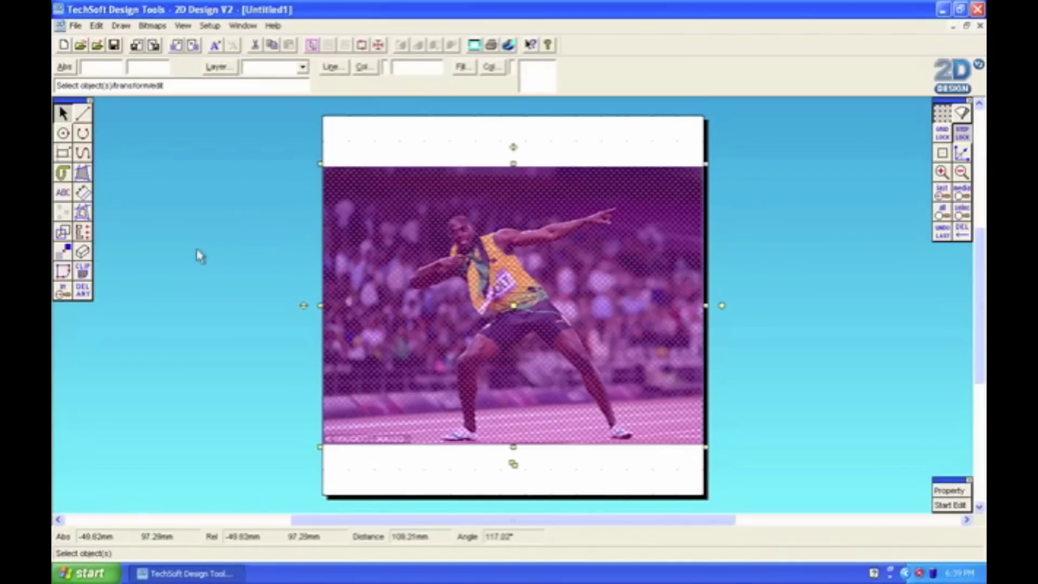
pyautogui.click(100, 278)
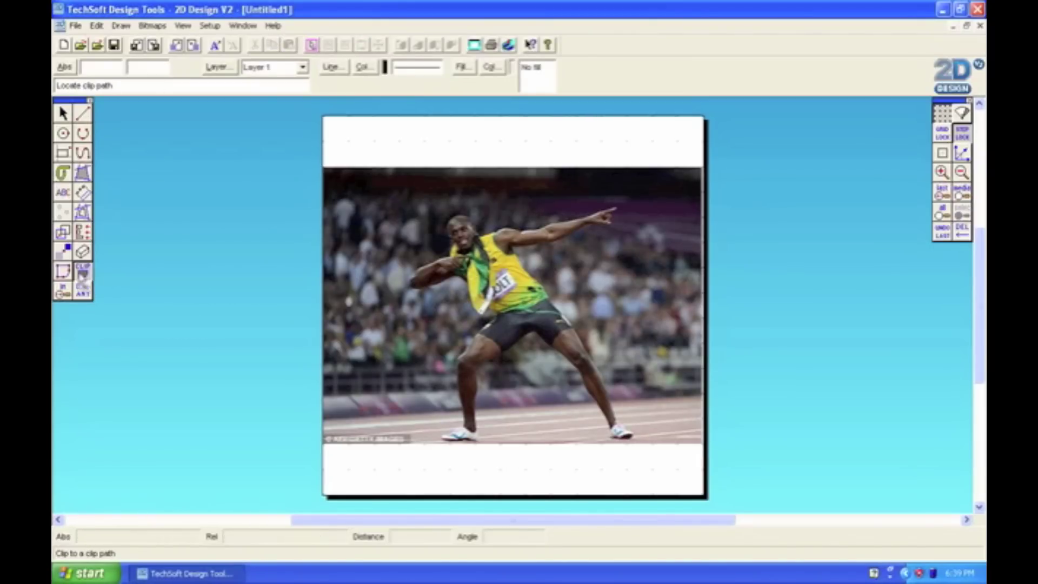
pyautogui.click(82, 272)
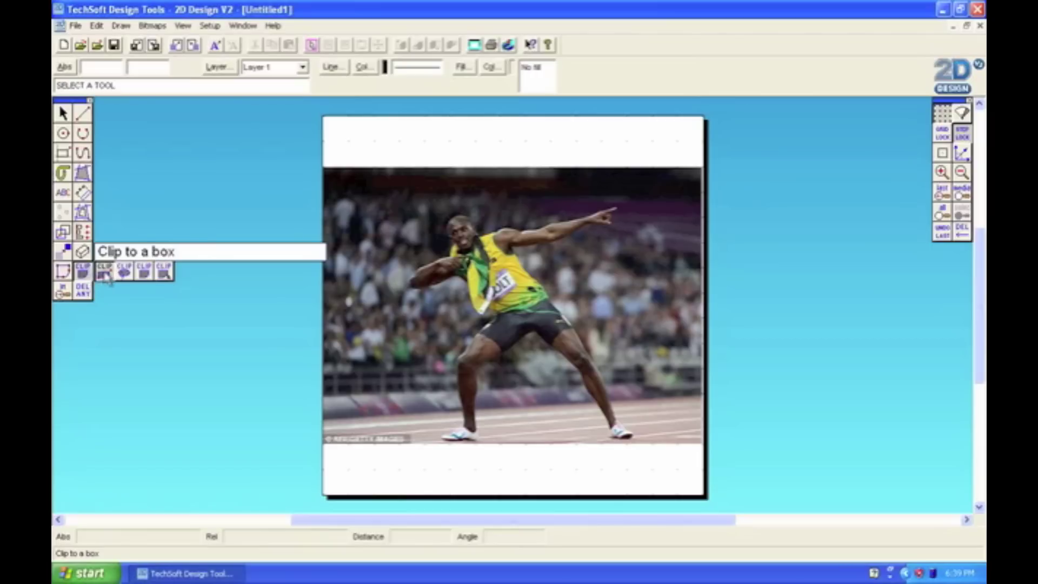
pyautogui.click(105, 273)
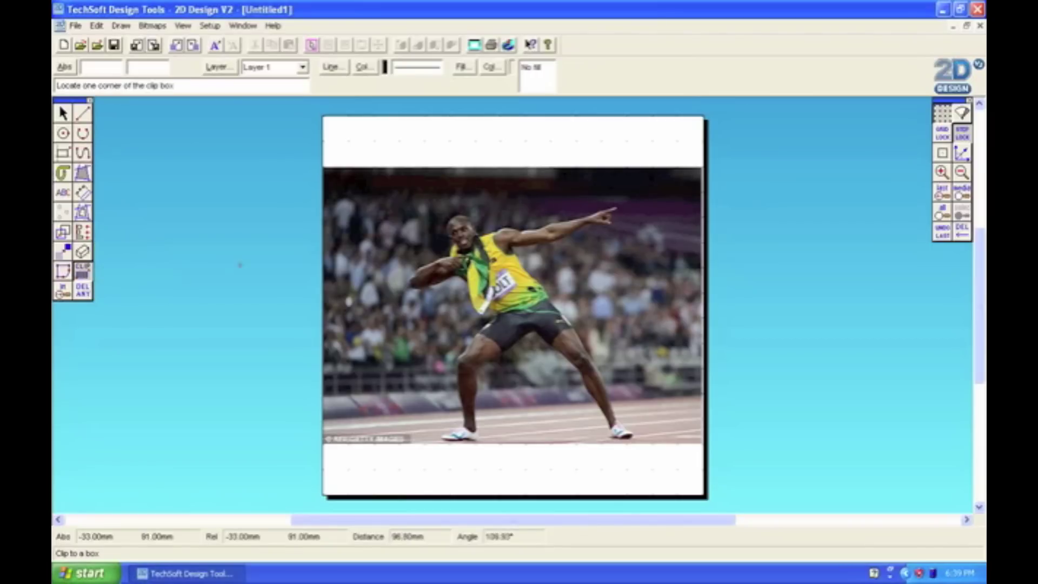
pyautogui.click(382, 177)
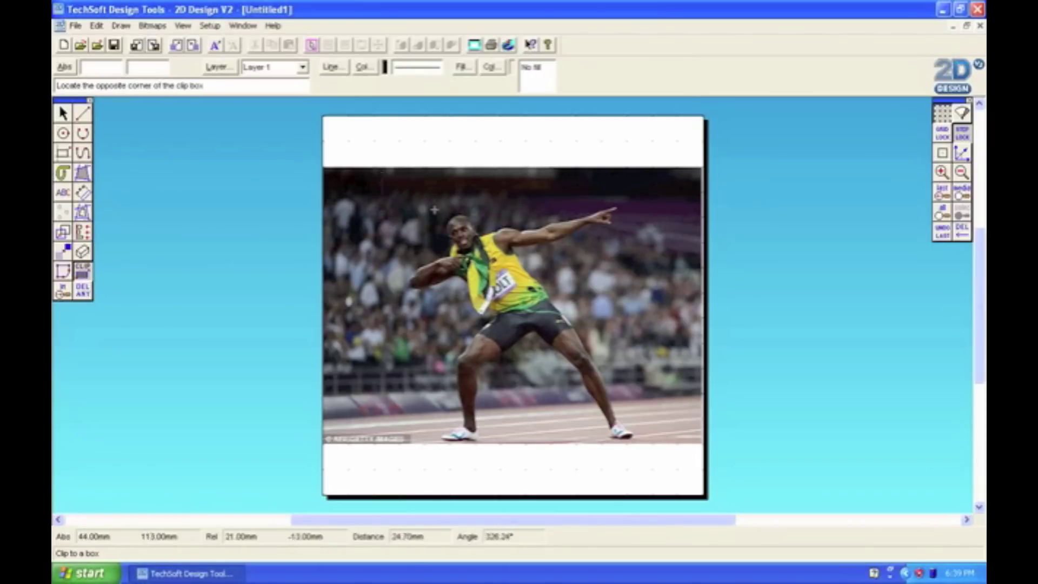
pyautogui.click(665, 444)
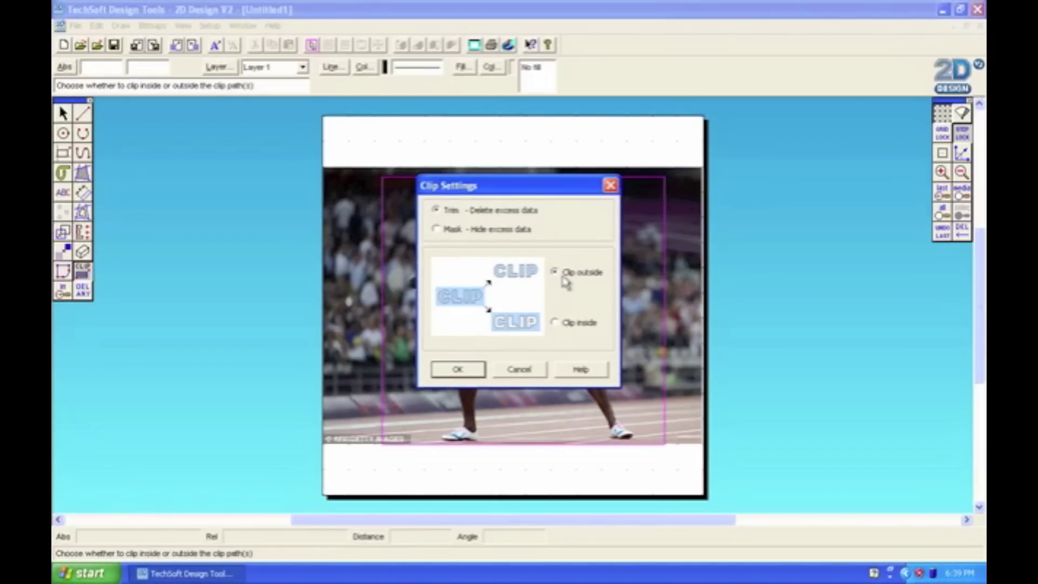
pyautogui.click(471, 368)
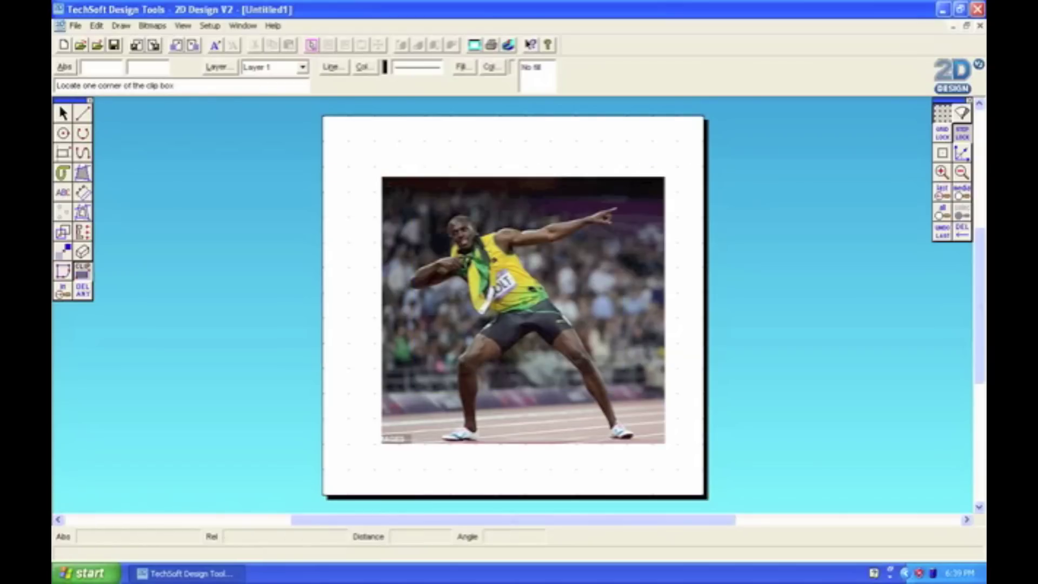
# Move the clipped photo to the page's top-left and stretch it to the 150 mm corner.
pyautogui.click(63, 112)
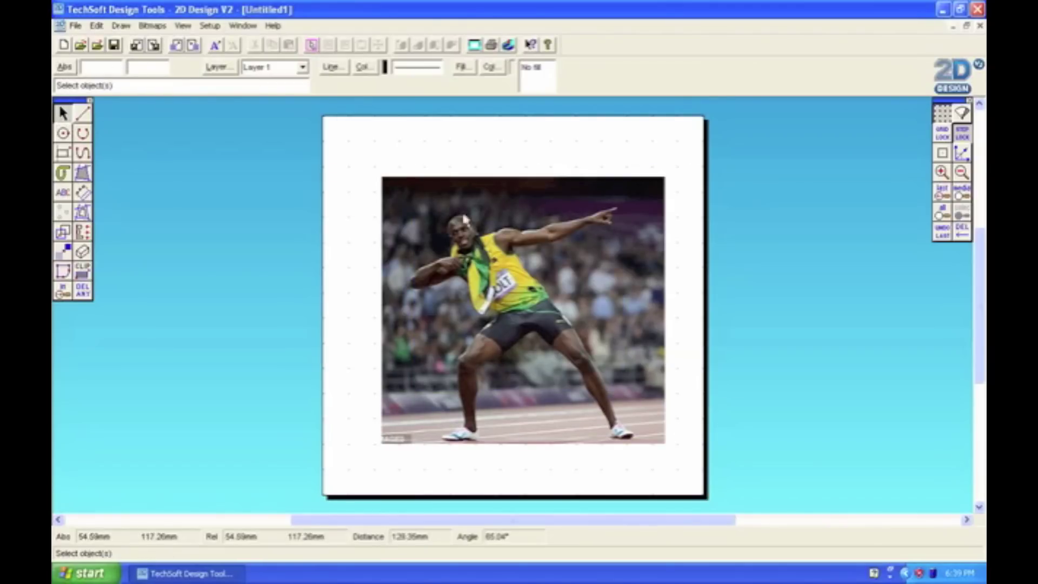
pyautogui.click(467, 233)
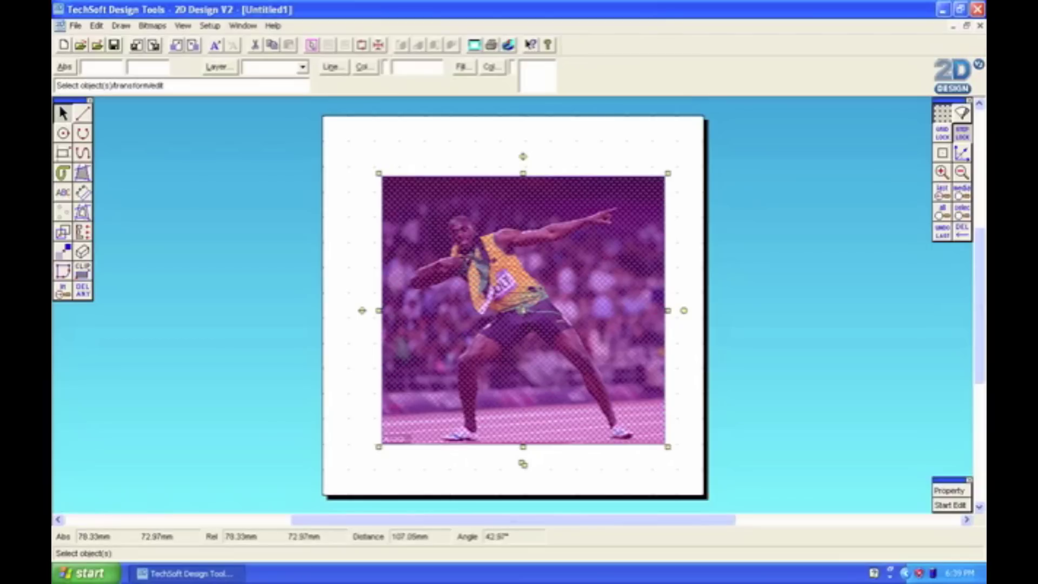
pyautogui.moveTo(523, 311); pyautogui.dragTo(463, 250)
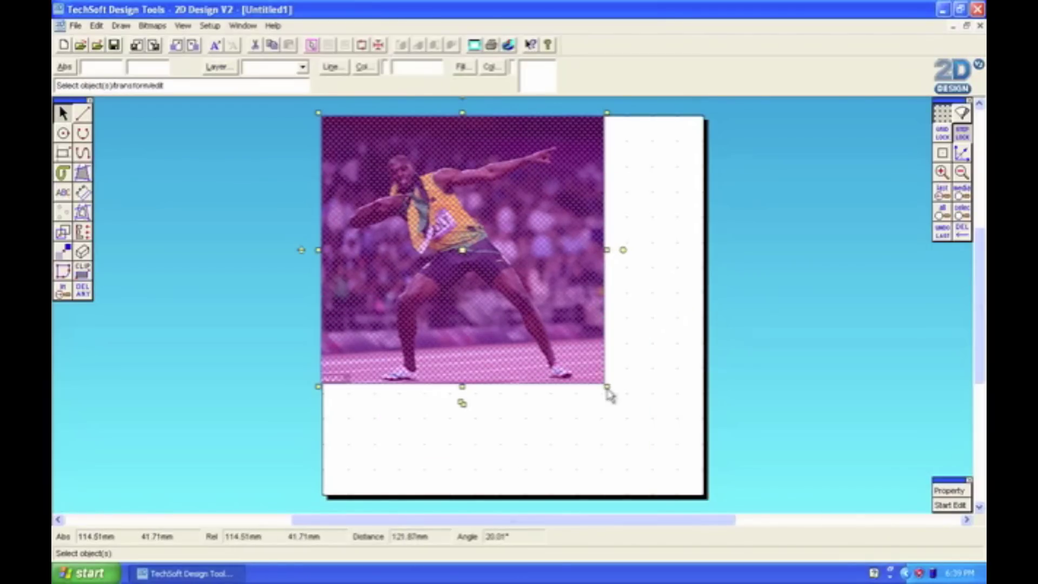
pyautogui.moveTo(608, 387); pyautogui.dragTo(704, 500)
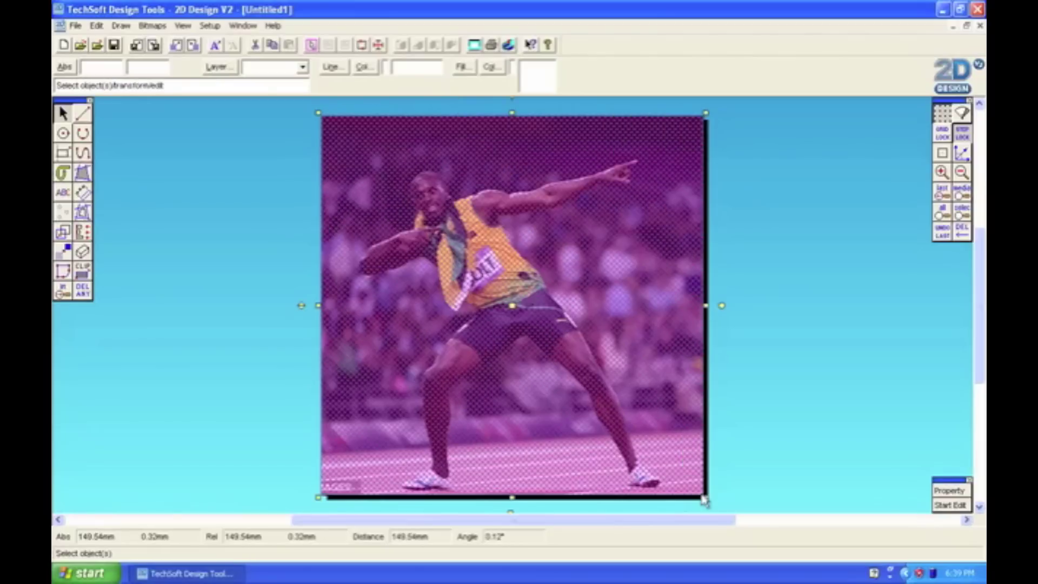
pyautogui.click(809, 409)
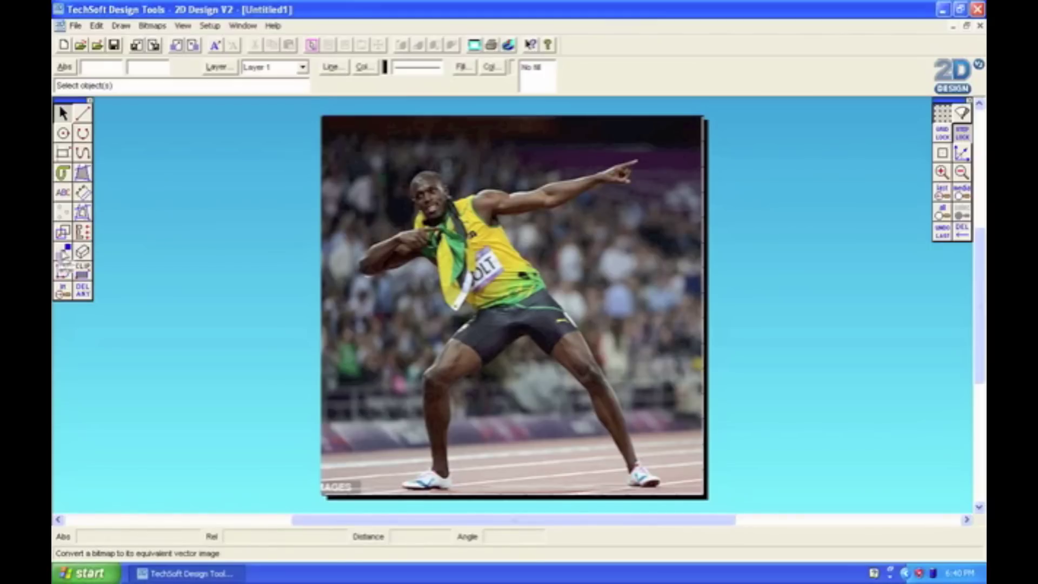
pyautogui.click(63, 252)
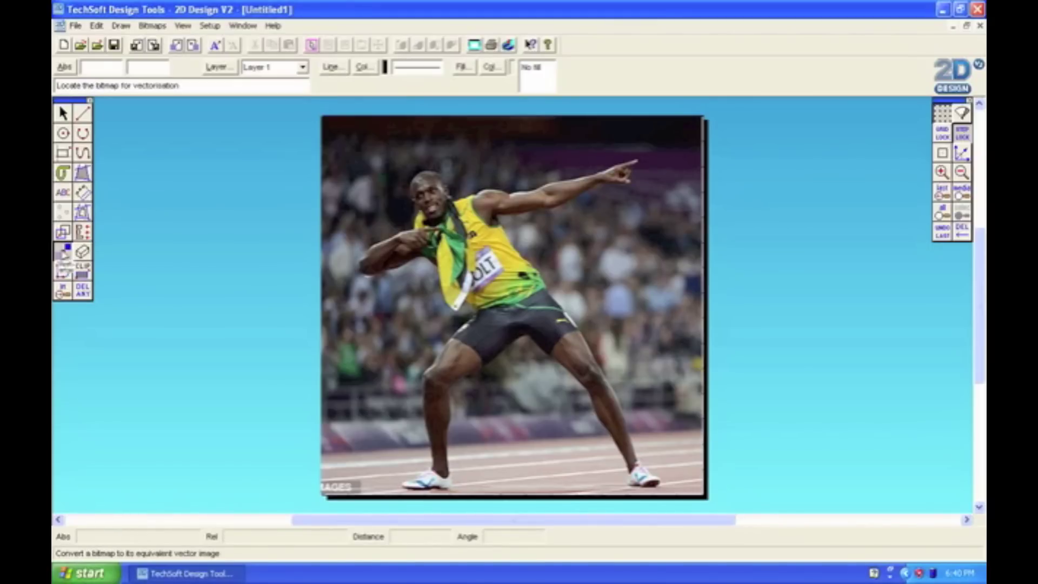
# Vectorise the sprinter photo via Bitmaps > Vectorise Bitmap, choosing Monochrome colour selection.
pyautogui.click(145, 26)
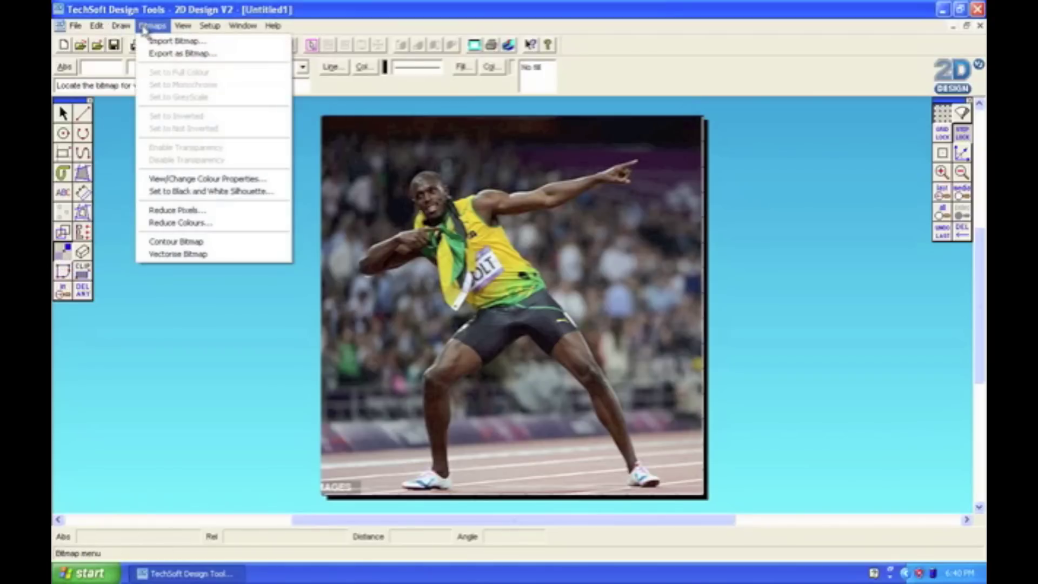
pyautogui.click(196, 255)
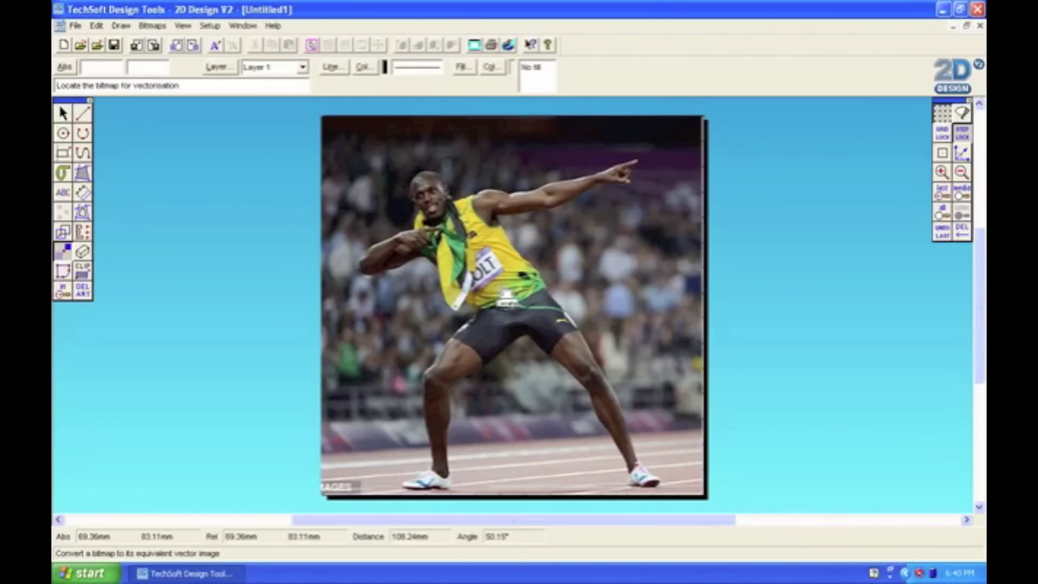
pyautogui.click(627, 278)
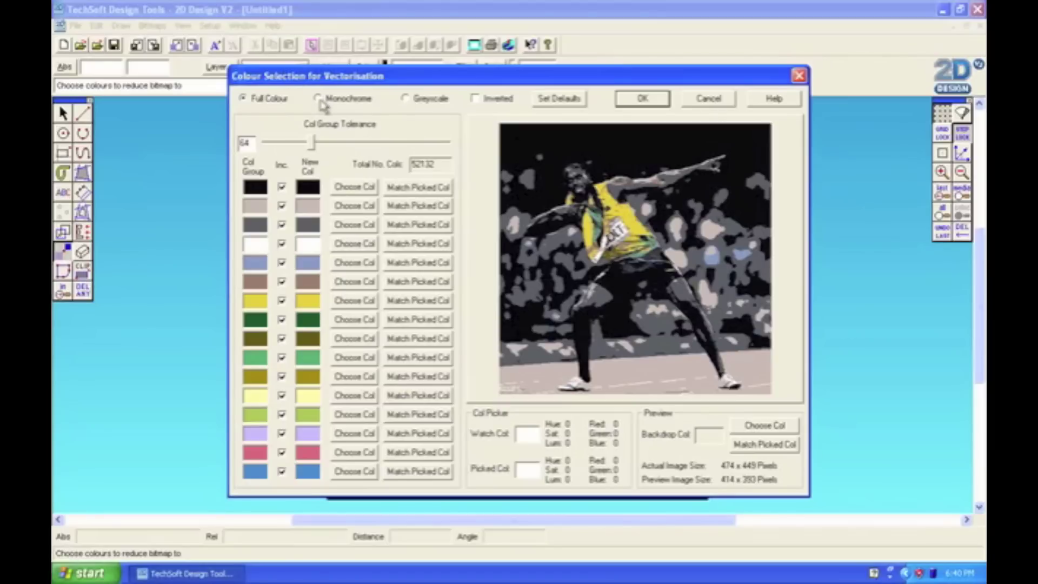
pyautogui.click(318, 98)
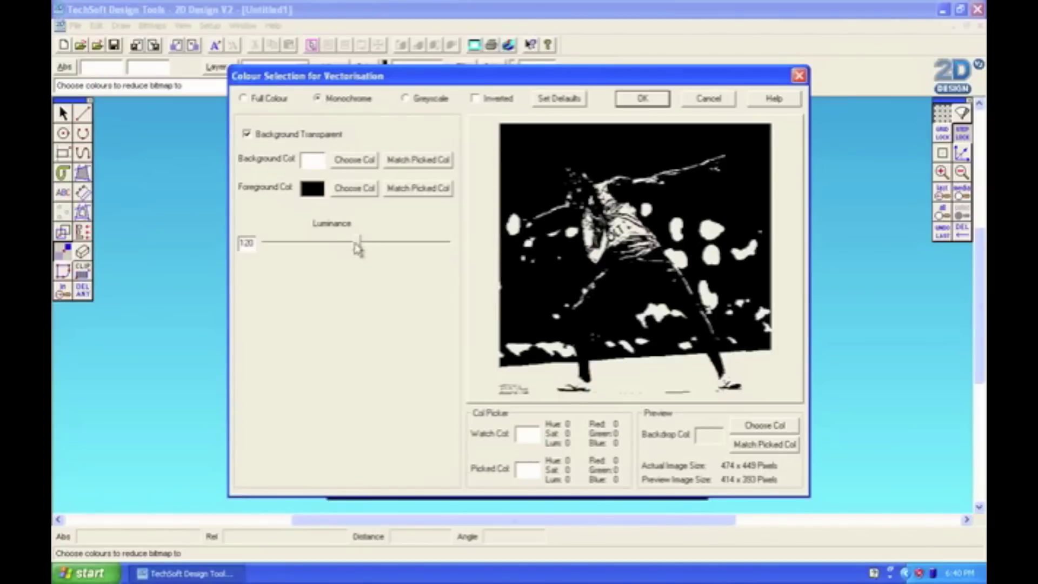
# Drag the Luminance slider from 120 down to about 74.
pyautogui.moveTo(359, 251); pyautogui.dragTo(324, 274)
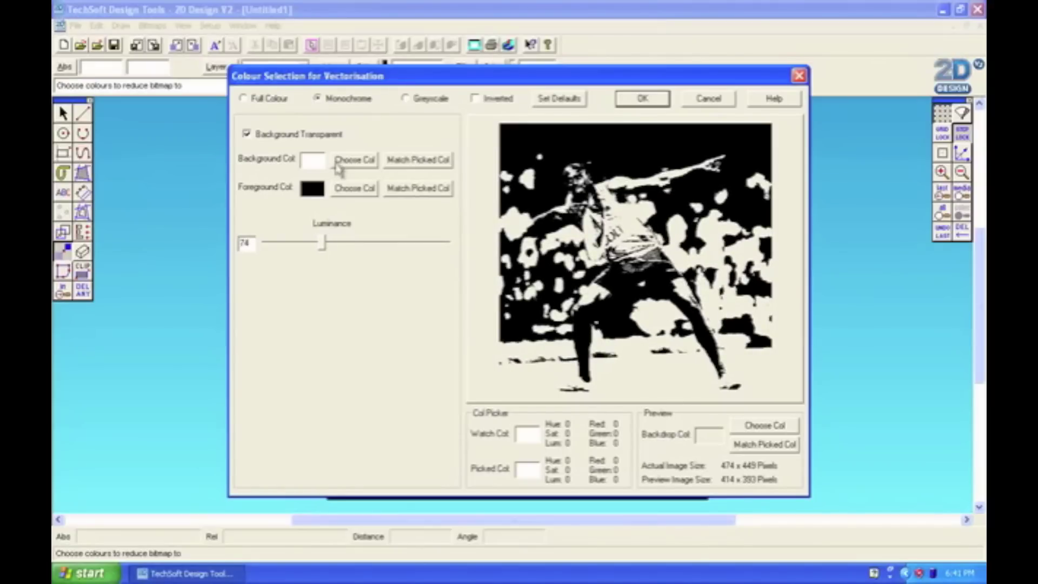
# Set the monochrome foreground colour to red, after briefly trying blue.
pyautogui.click(354, 188)
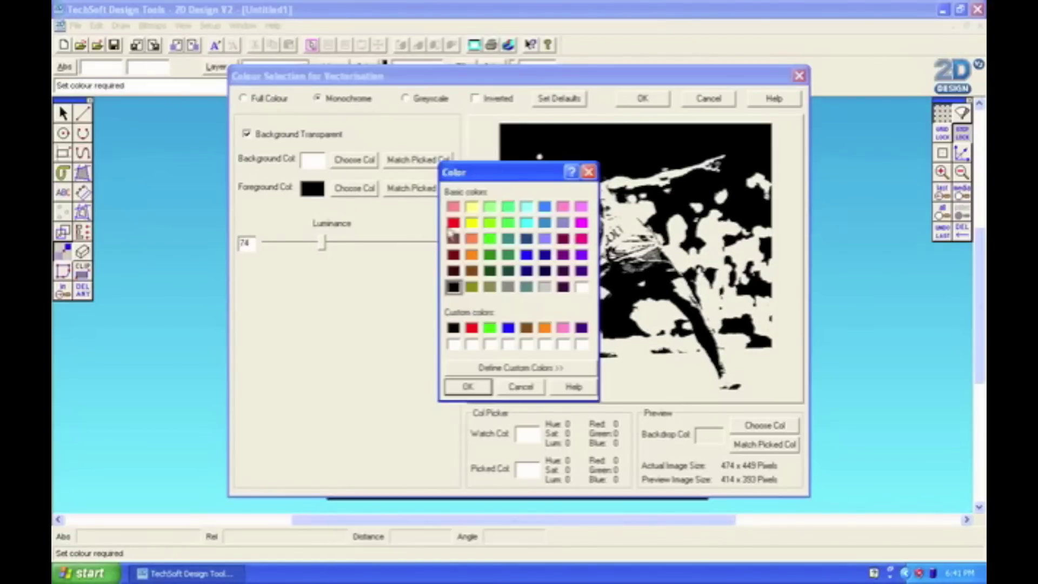
pyautogui.click(454, 223)
pyautogui.click(468, 387)
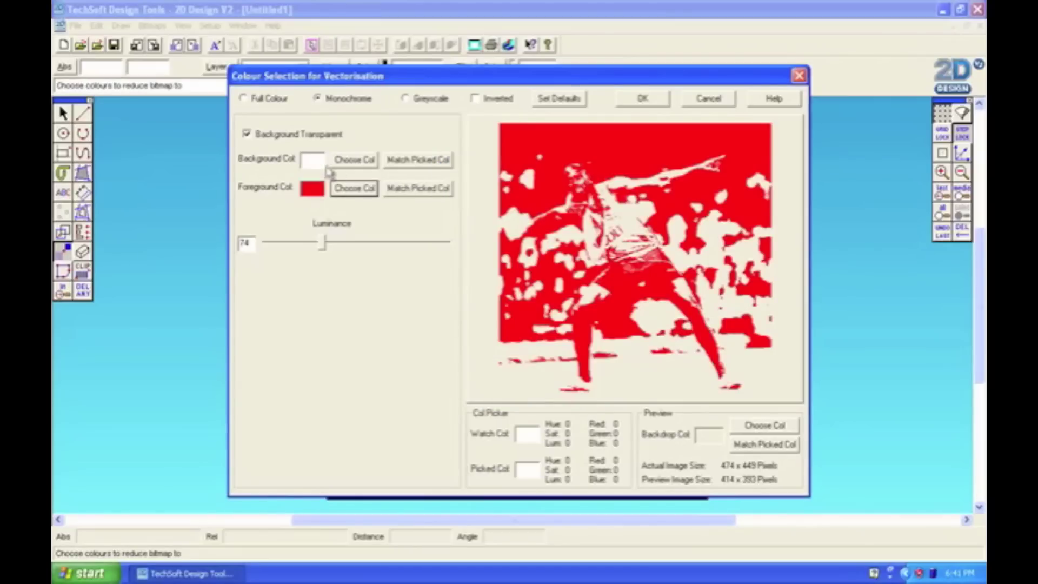
pyautogui.click(361, 190)
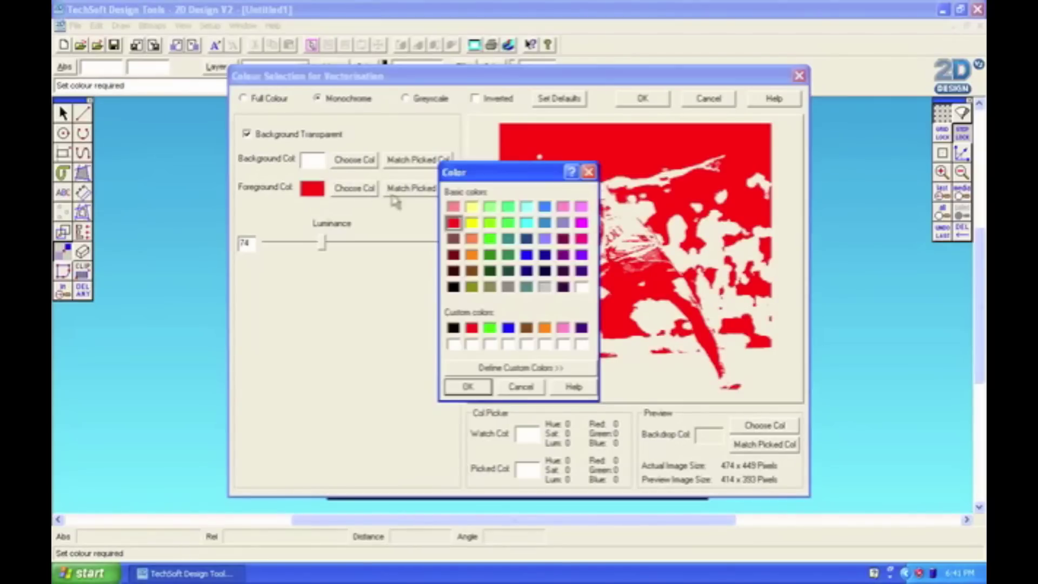
pyautogui.click(544, 222)
pyautogui.click(468, 387)
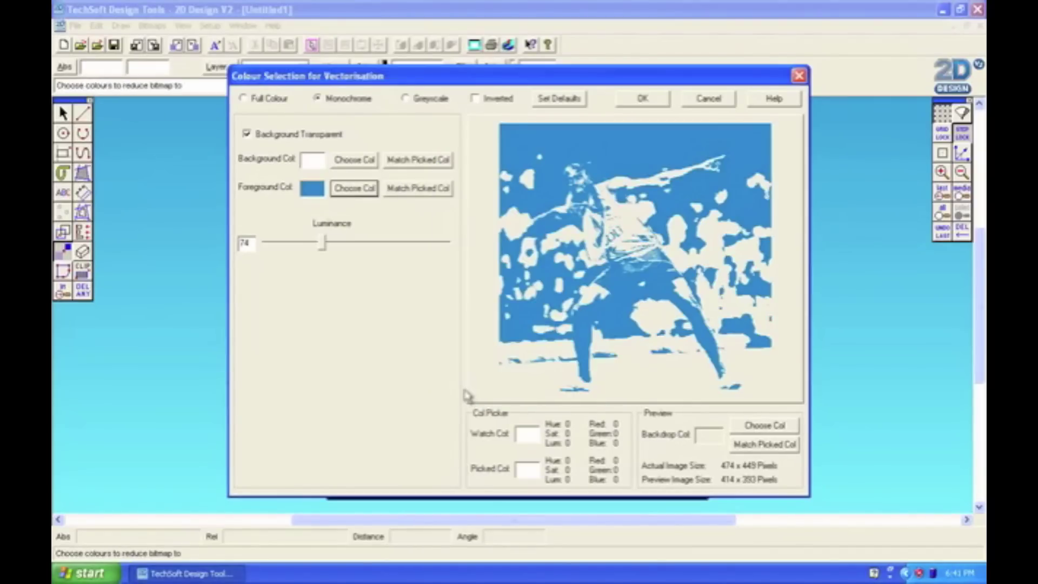
pyautogui.click(354, 189)
pyautogui.click(453, 222)
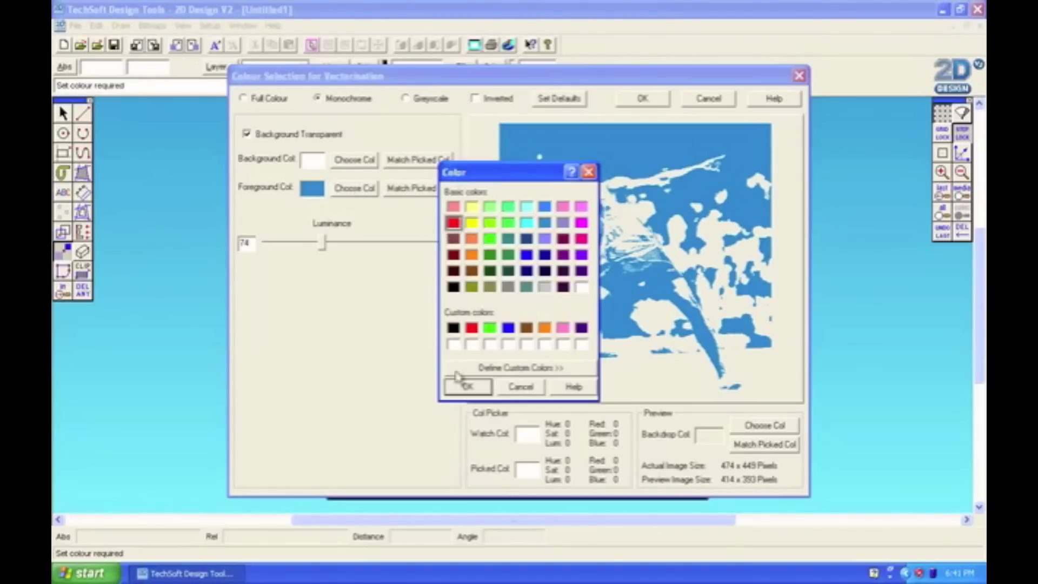
pyautogui.click(467, 386)
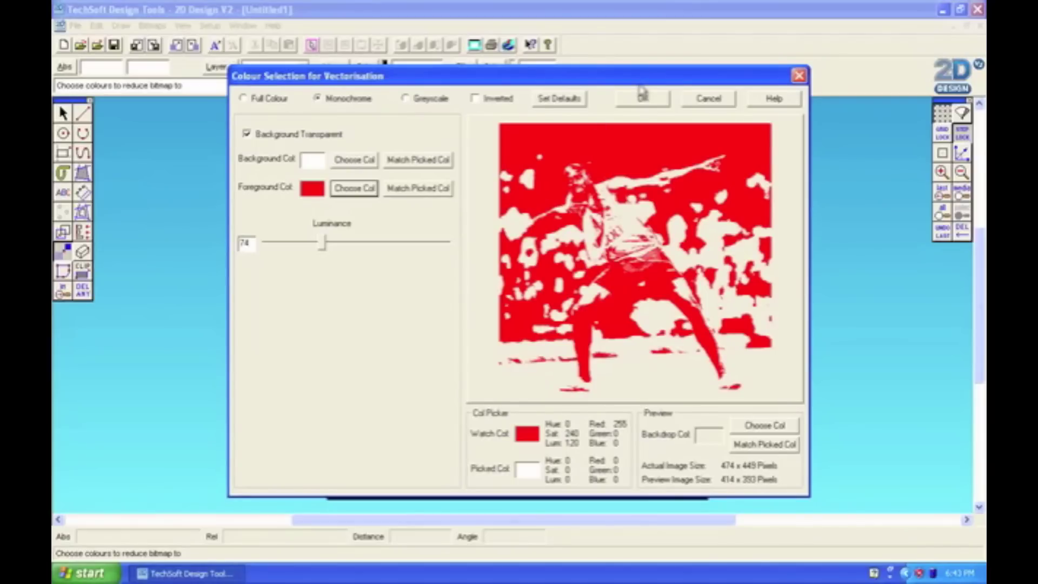
# Accept the red monochrome colour selection and vectorise using Default Settings.
pyautogui.click(656, 103)
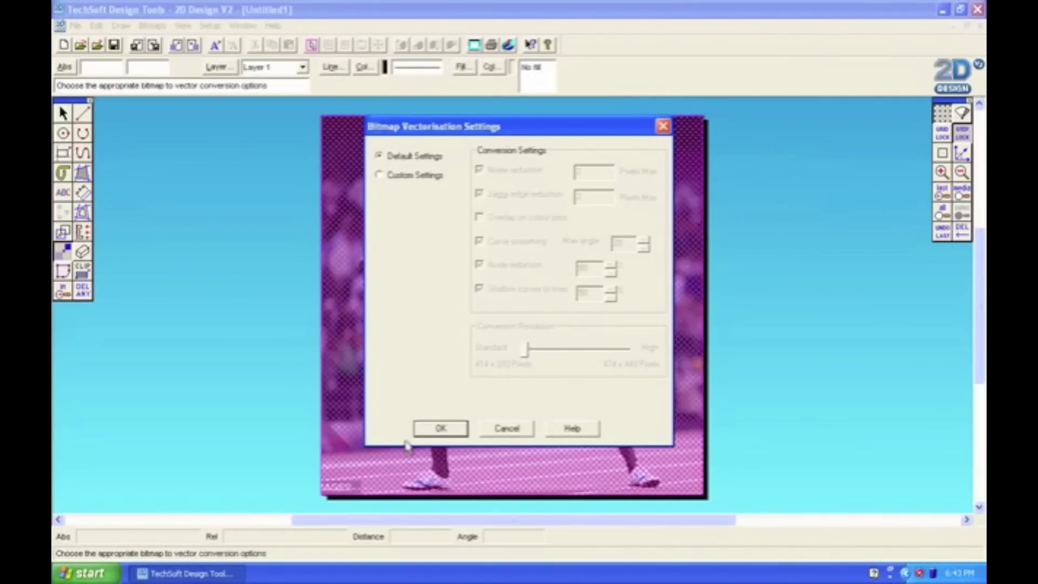
pyautogui.click(439, 429)
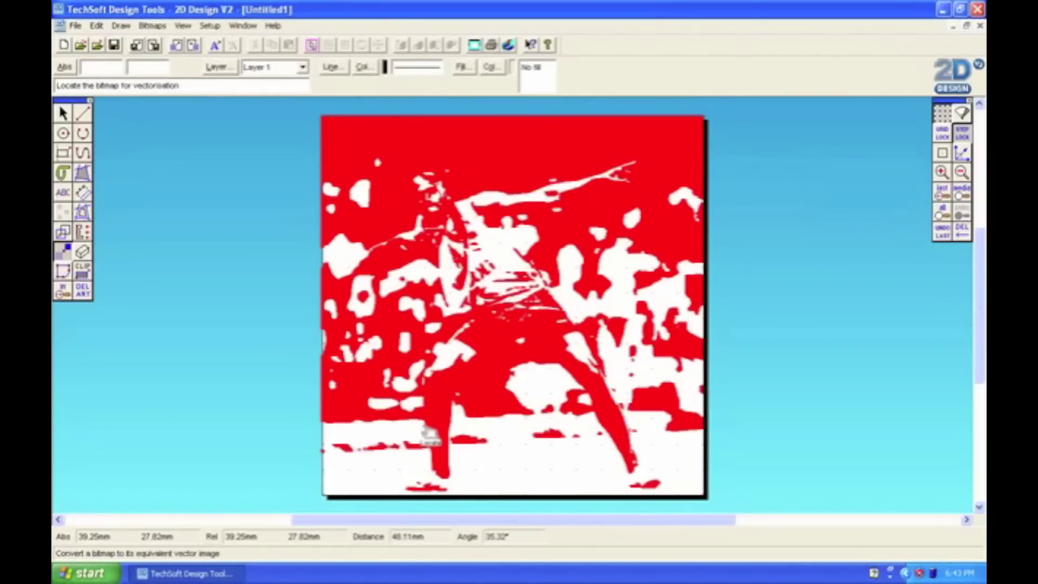
pyautogui.click(76, 26)
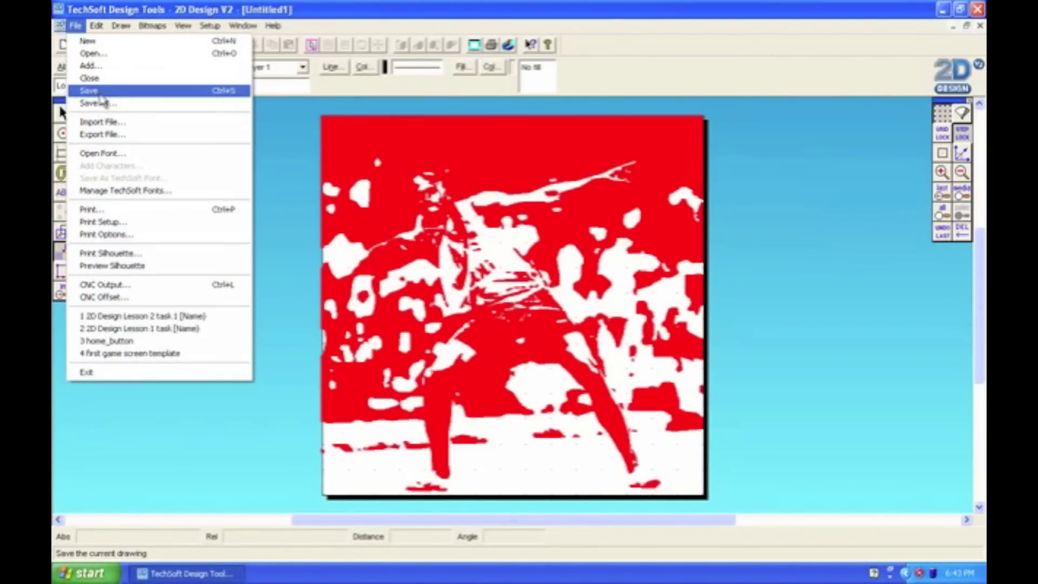
# Save the drawing, changing the Lesson 2 task 1 file name to '2D Design Lesson 2 task 2'.
pyautogui.click(99, 98)
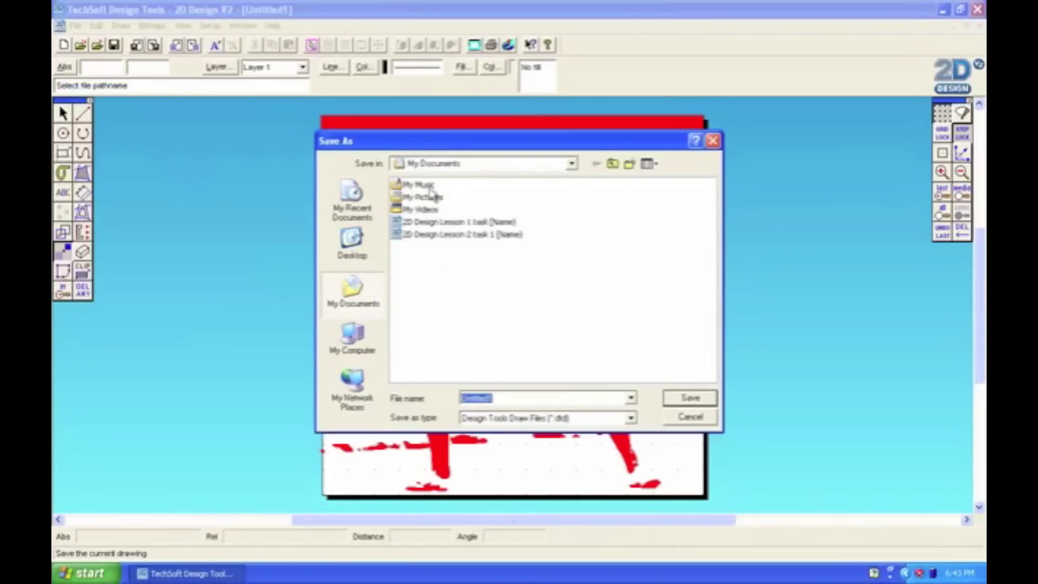
pyautogui.click(448, 234)
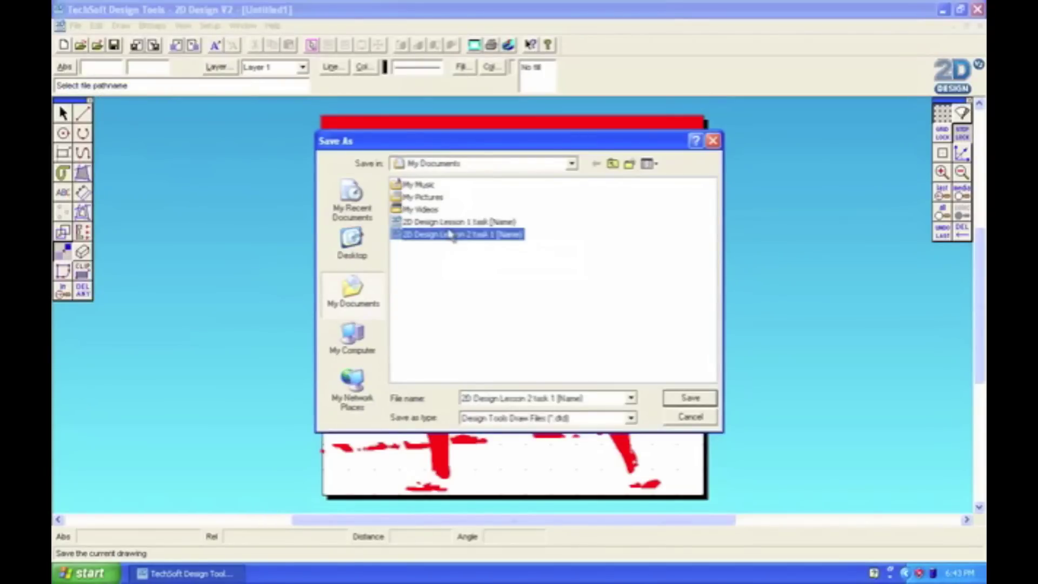
pyautogui.click(557, 398)
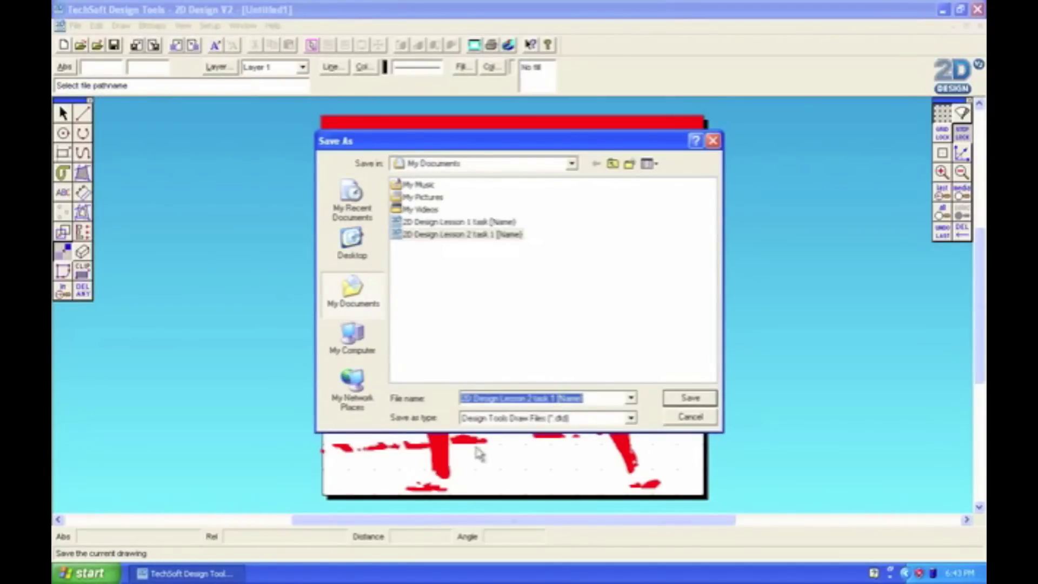
pyautogui.click(554, 399)
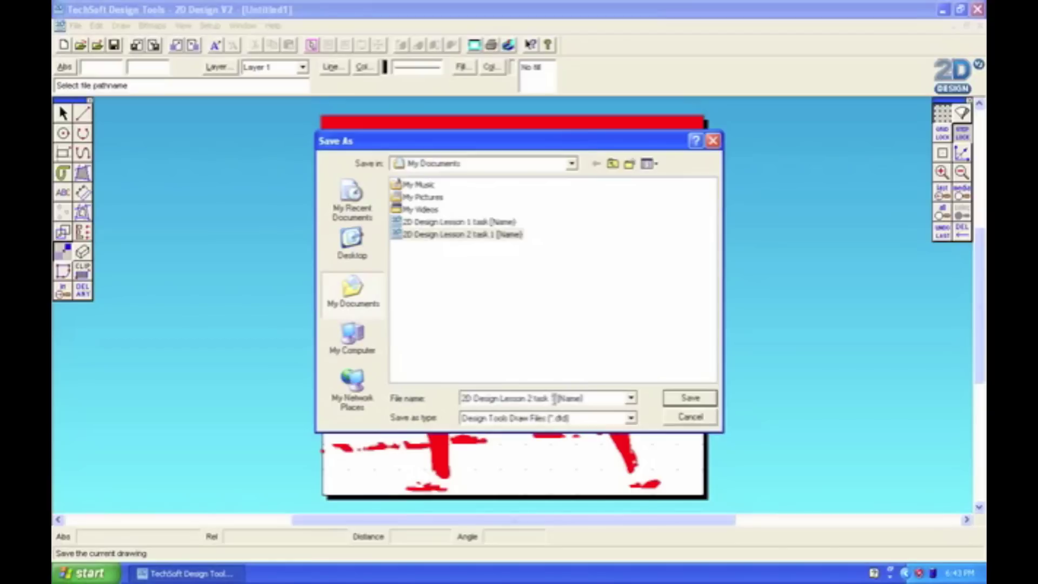
pyautogui.write('2')
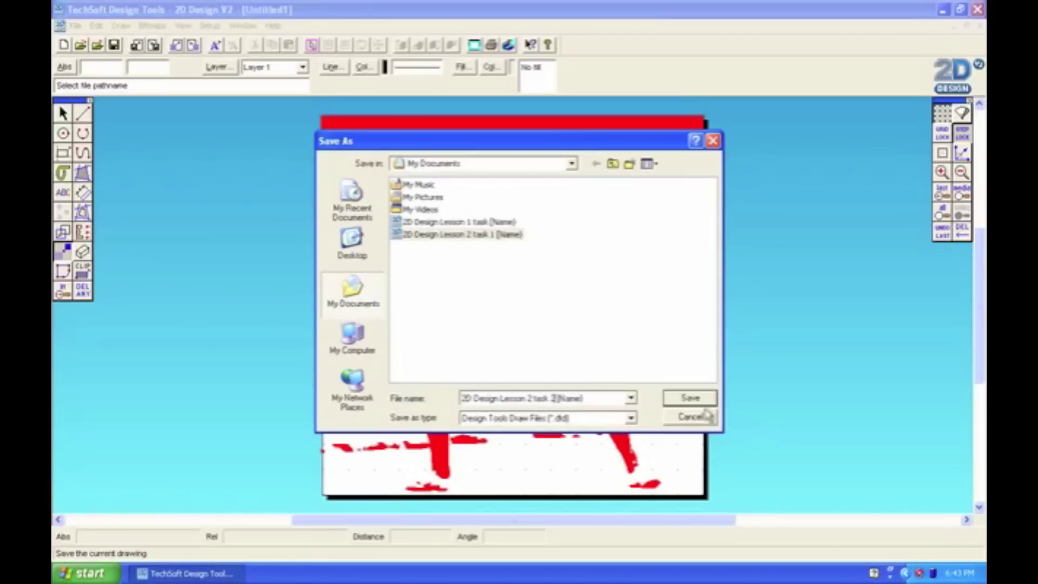